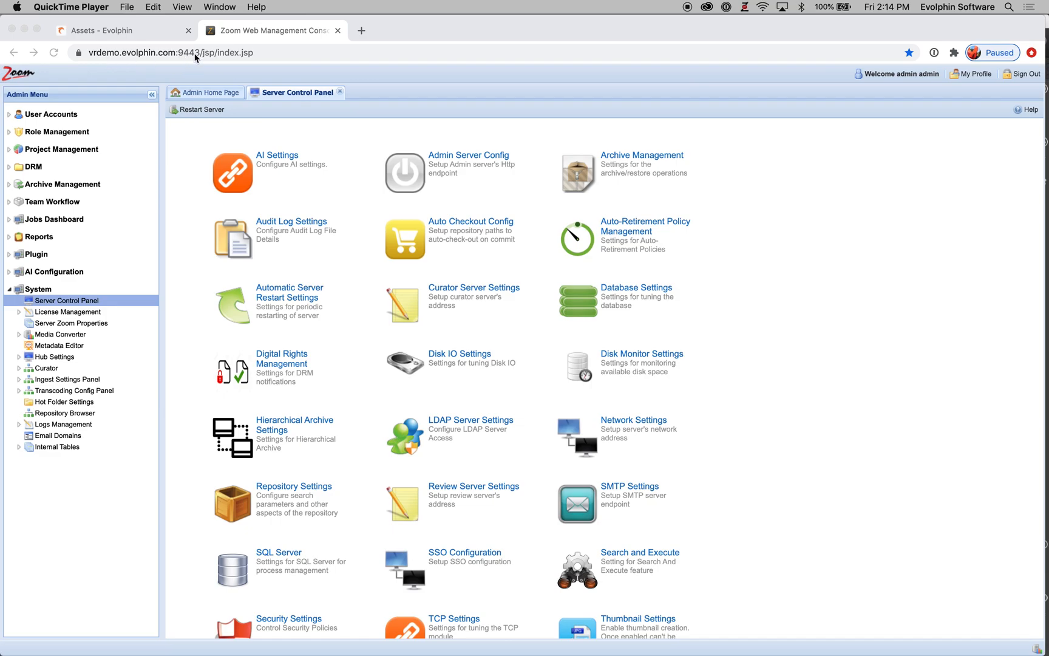
Step: Open the Repository Settings dialog, toggle Enforces Mandatory Metadata on every Check-In off and back on, and close it
left_click(192, 54)
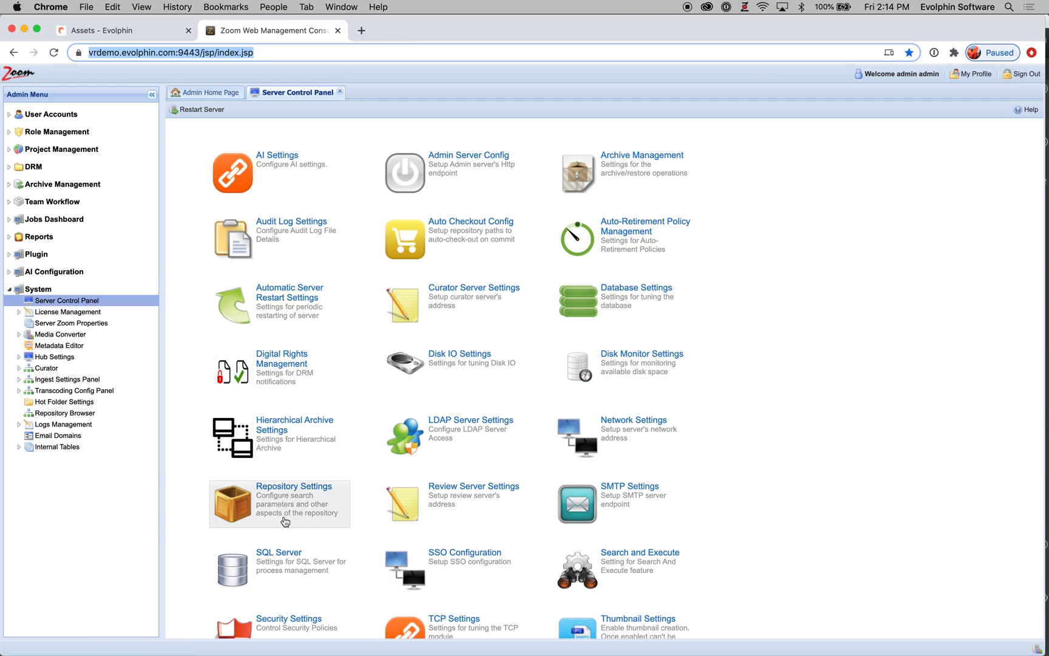
left_click(292, 501)
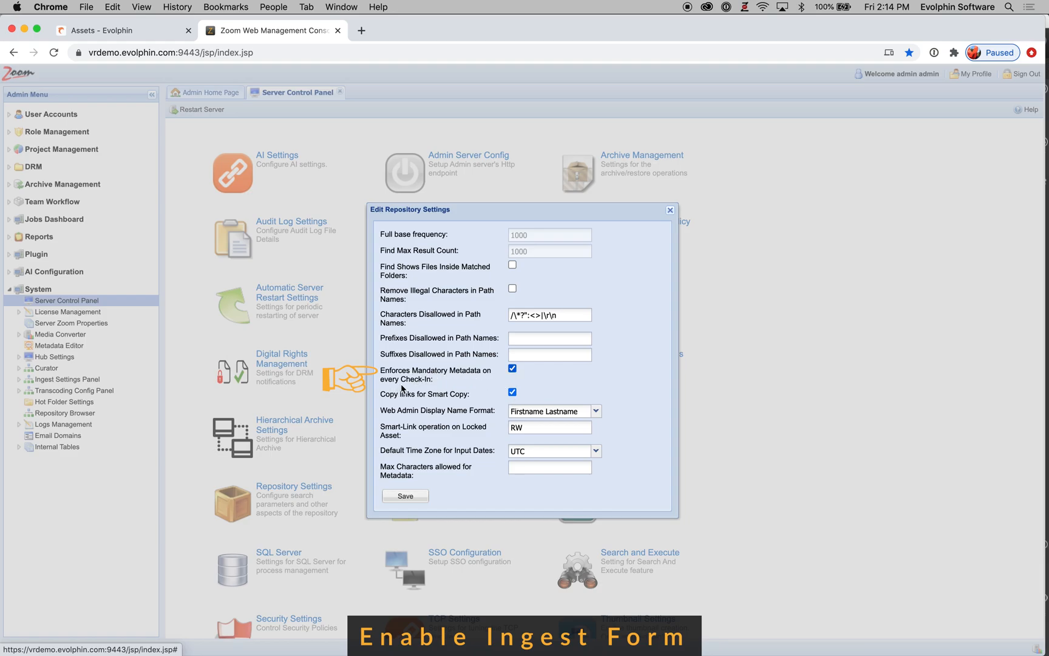
left_click(513, 368)
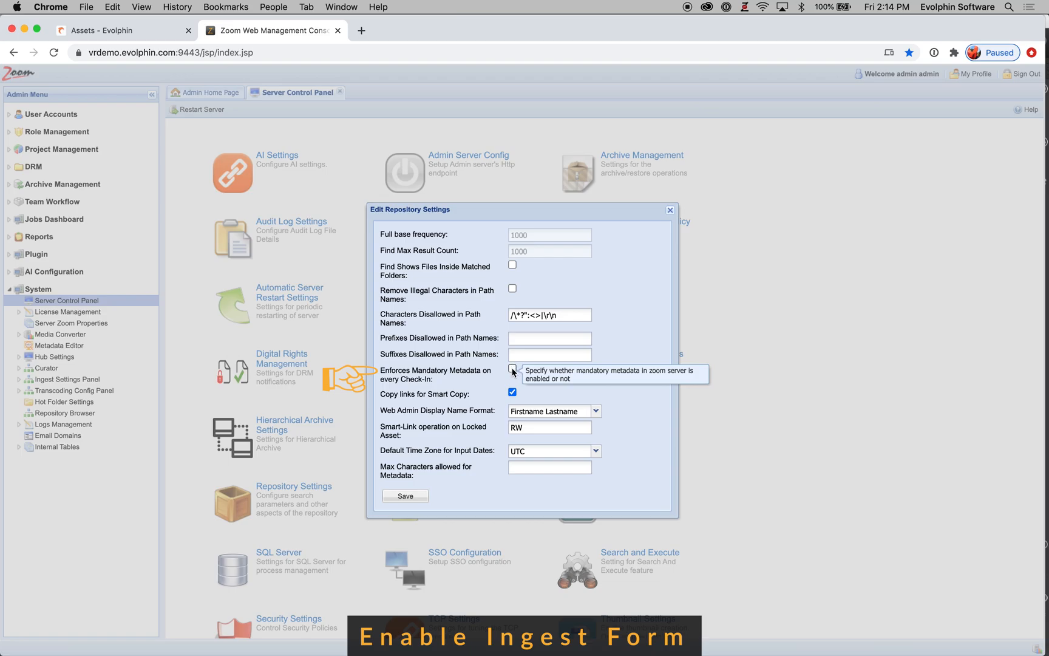
left_click(513, 369)
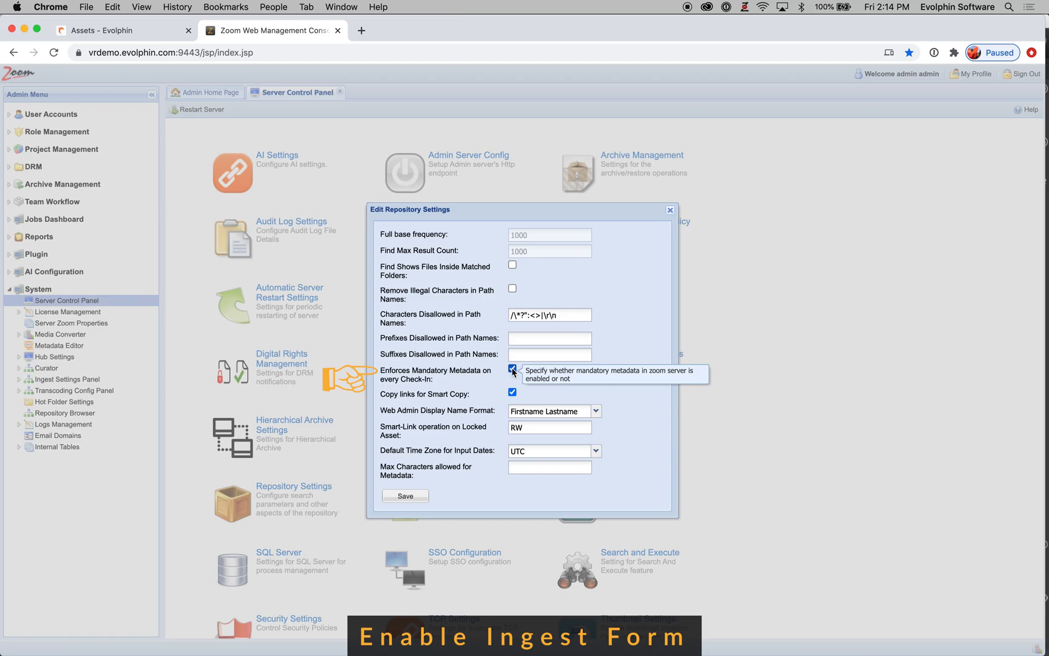
left_click(670, 210)
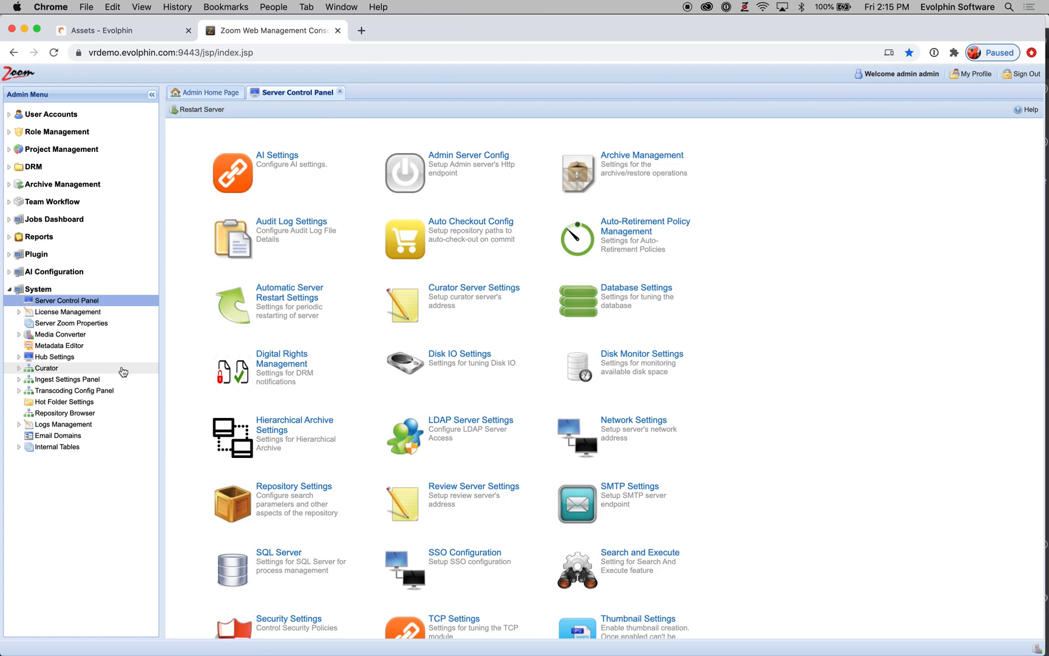
Step: Open the Metadata Editor and sort the EDIT group's fields by Type
left_click(78, 346)
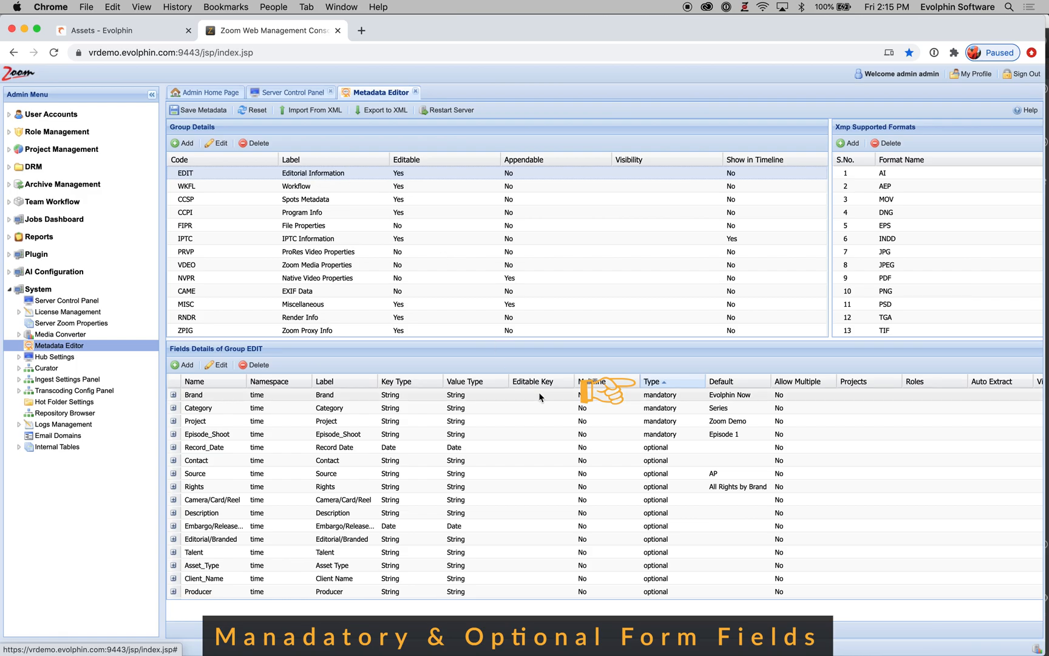
left_click(675, 382)
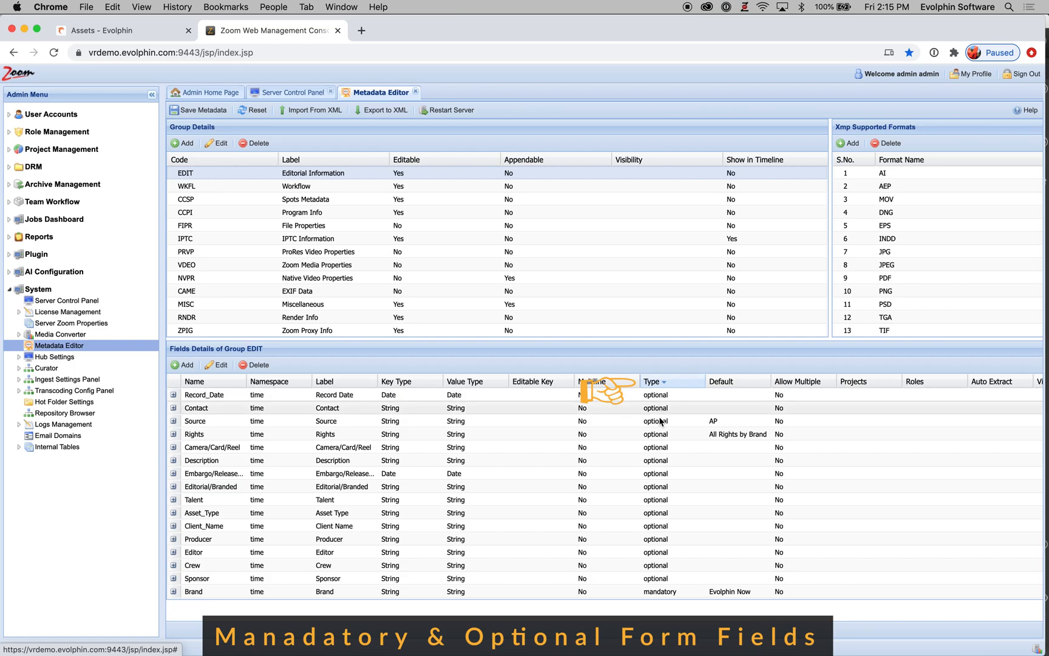
left_click(680, 381)
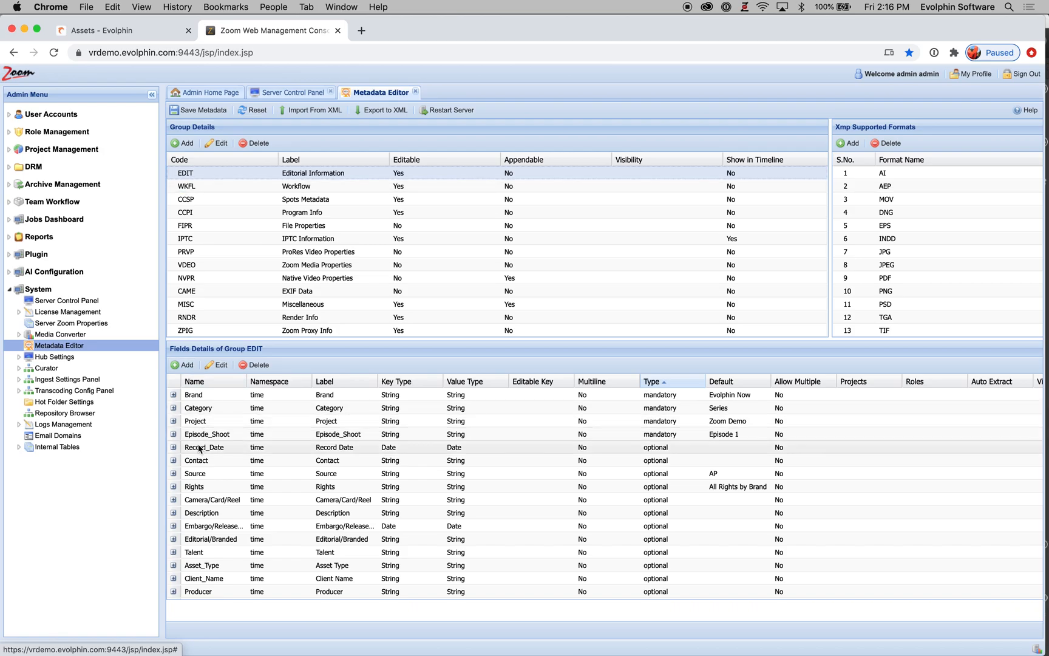
Step: Edit the Brand field and try setting its Type to None, then close the dialog without submitting
left_click(192, 398)
left_click(221, 364)
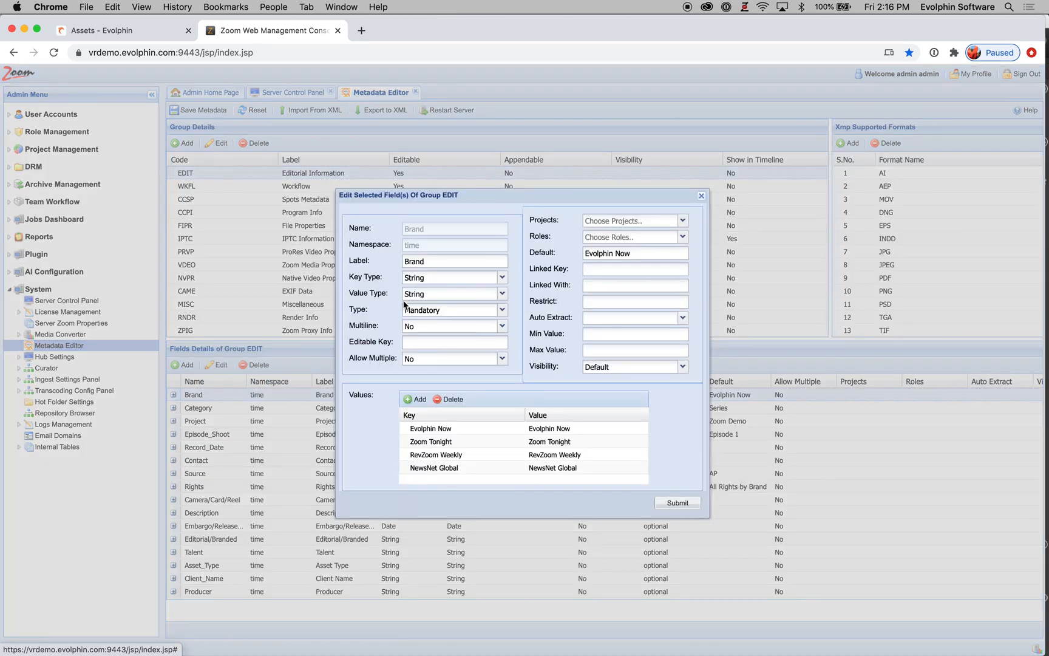
left_click(501, 309)
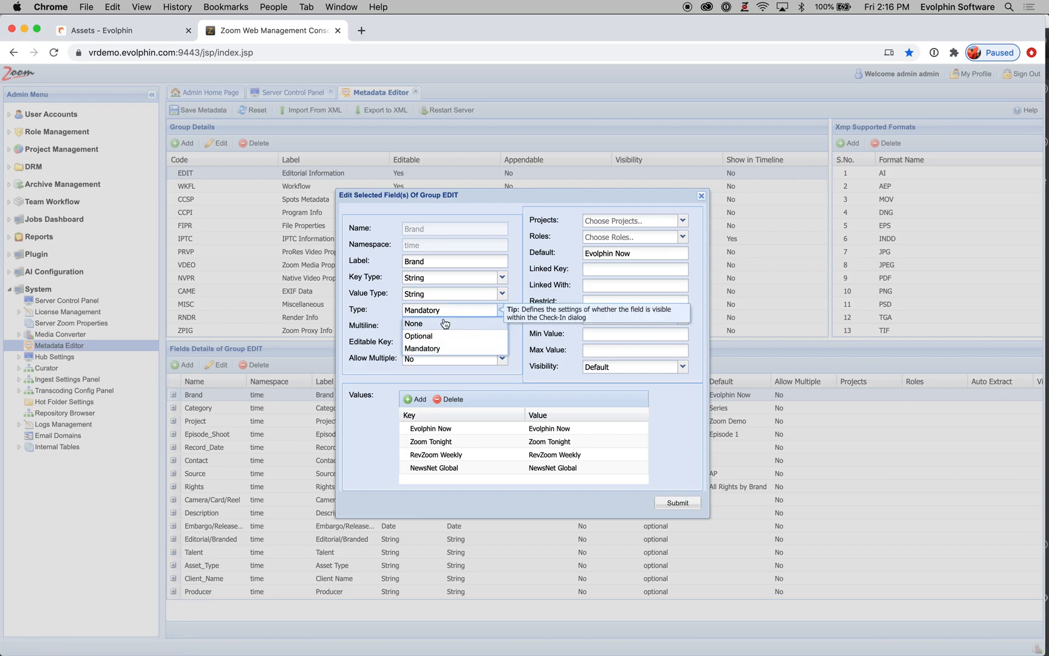
left_click(425, 323)
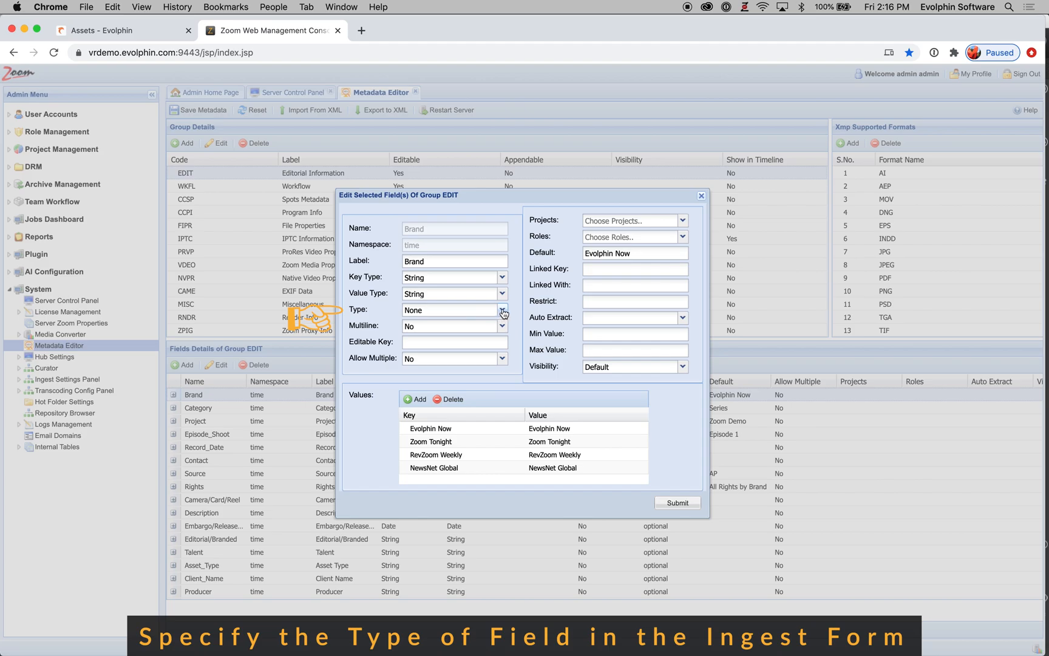
left_click(502, 311)
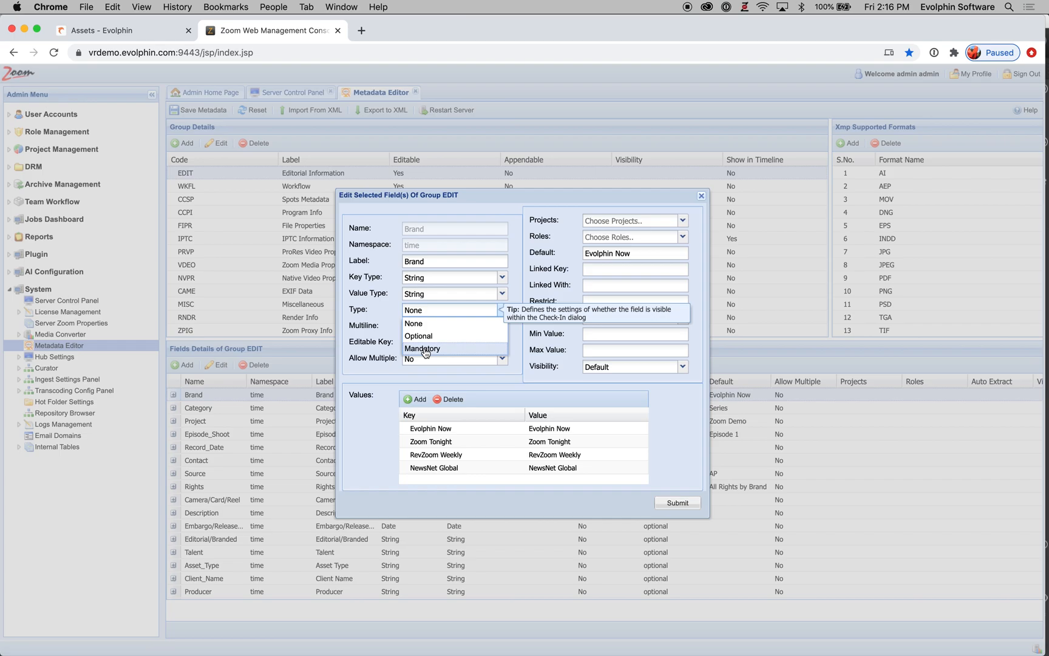
left_click(388, 324)
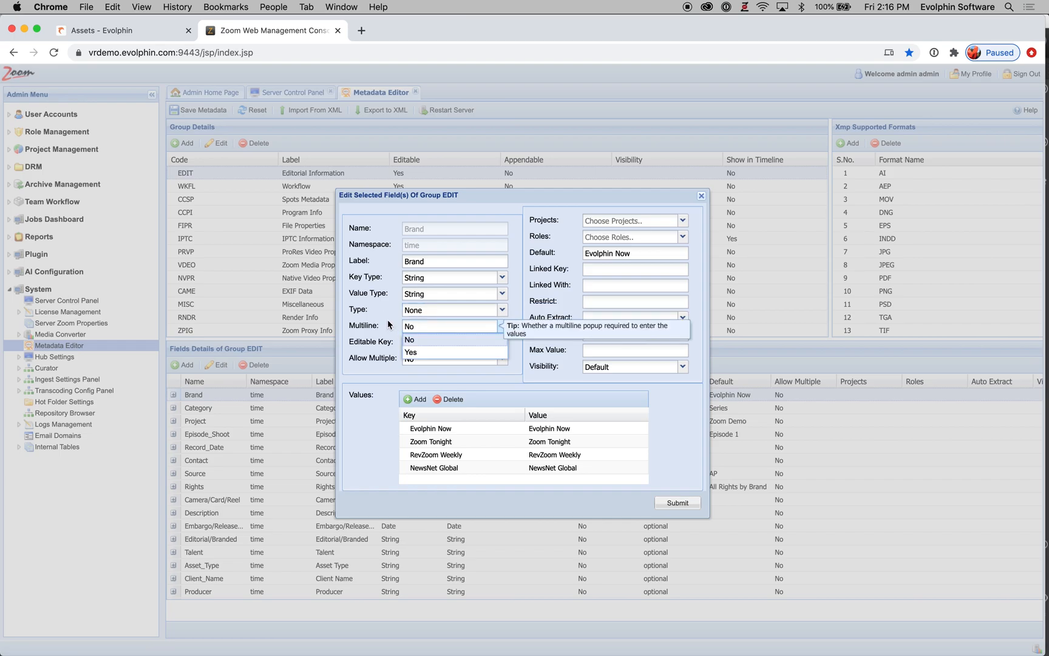
left_click(701, 196)
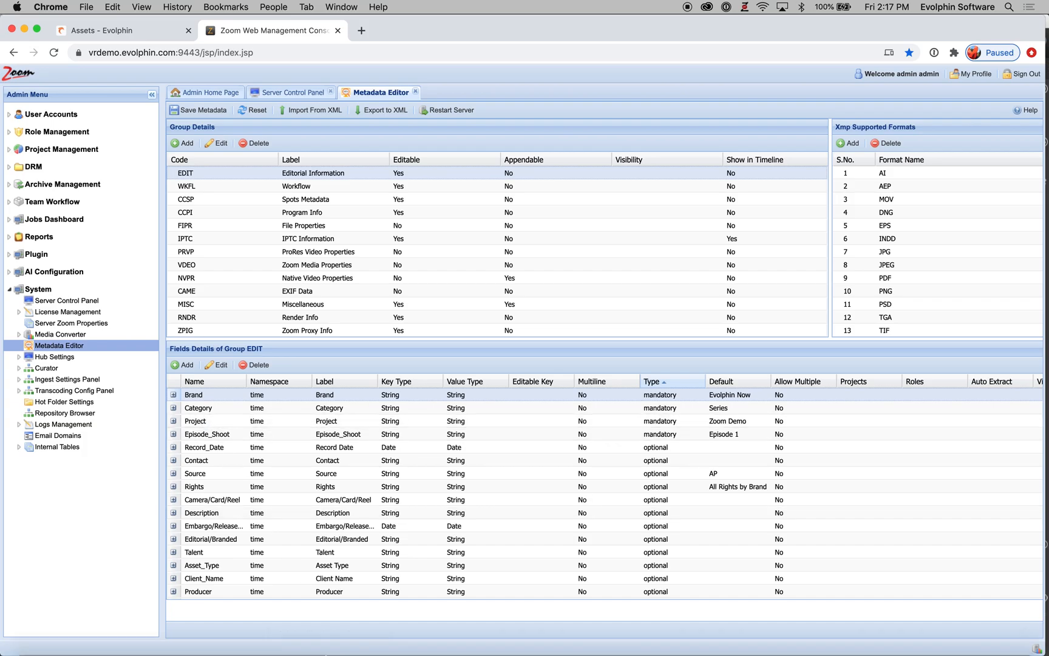
Step: Switch to the Asset Browser and drag the Camera Cards folder from Finder onto the Images folder's assets
mouse_move(307, 640)
left_click(687, 641)
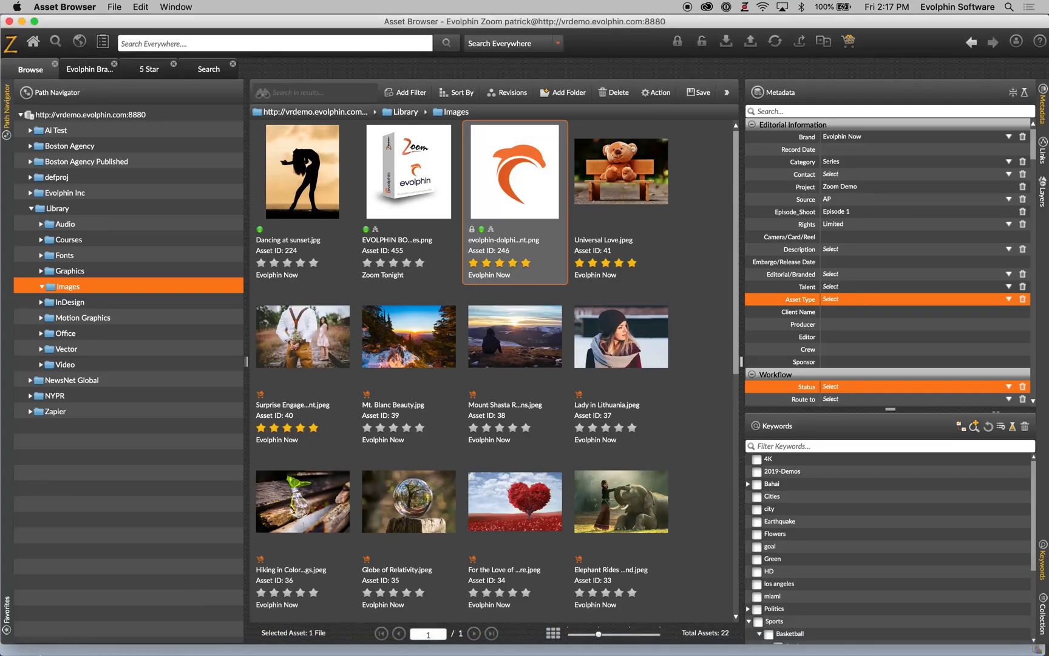
left_click(35, 642)
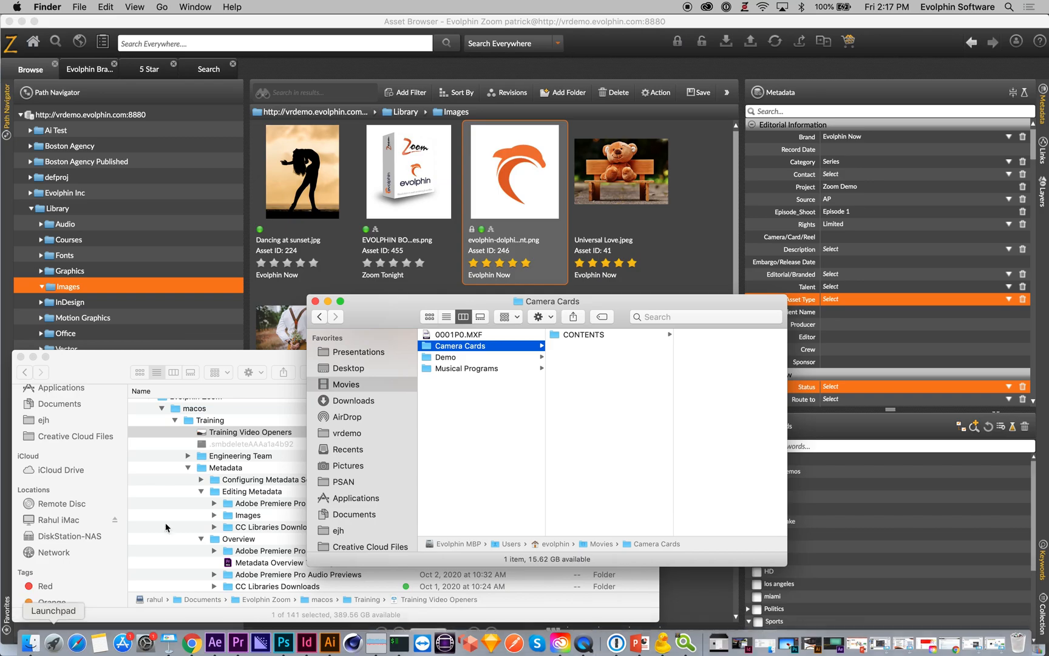
left_click_drag(428, 350, 545, 222)
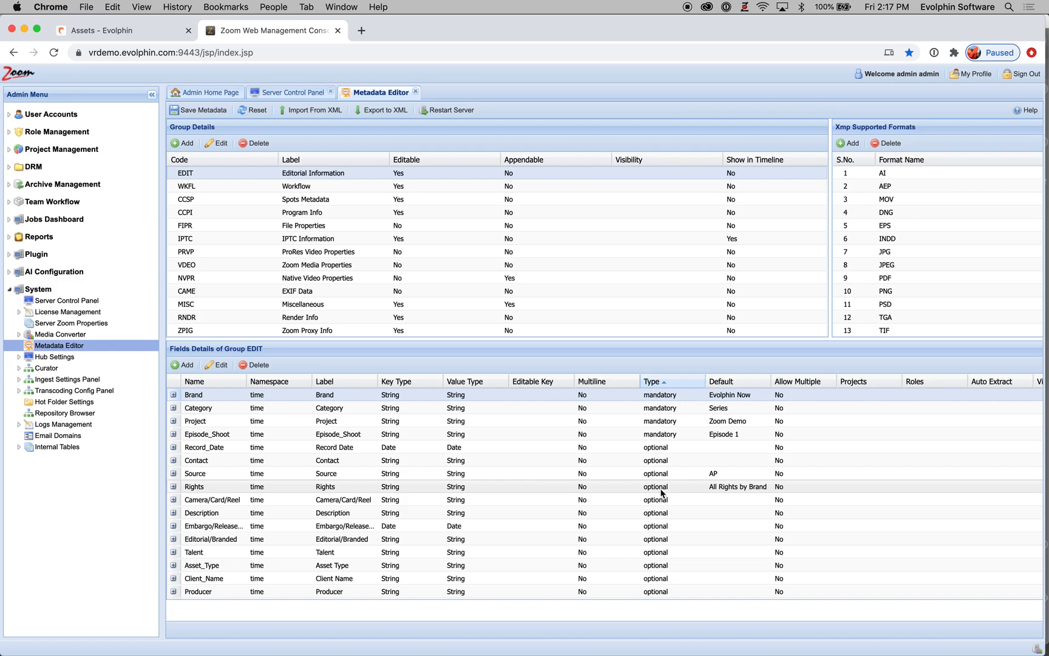
Step: Browse the field details of the WKFL, CCSP and EDIT metadata groups
scroll(662, 493, "down", 3)
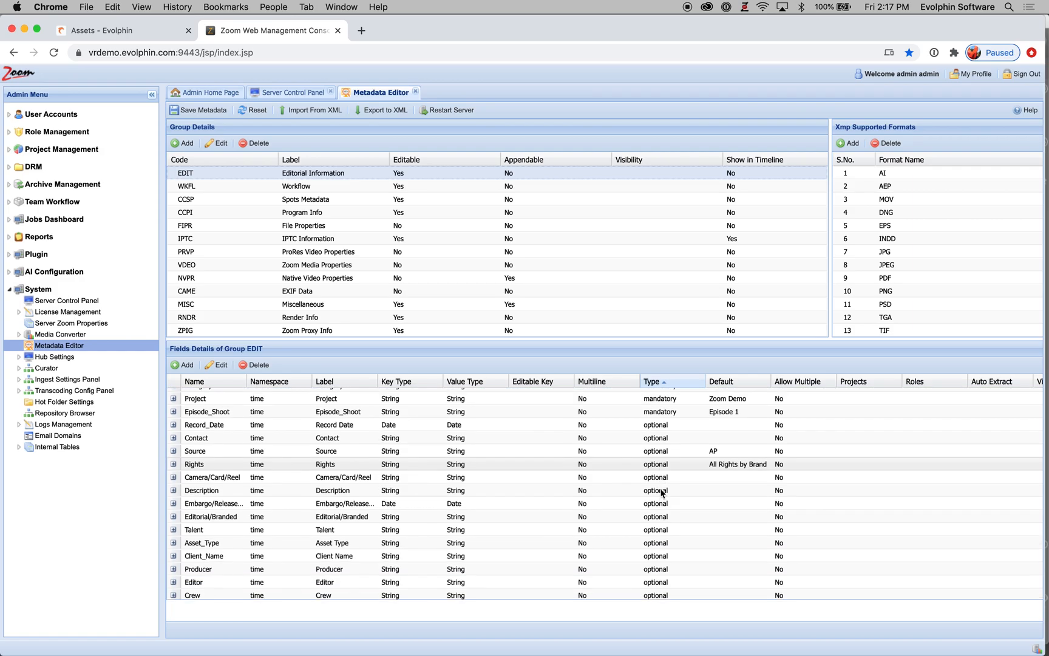
scroll(661, 493, "up", 3)
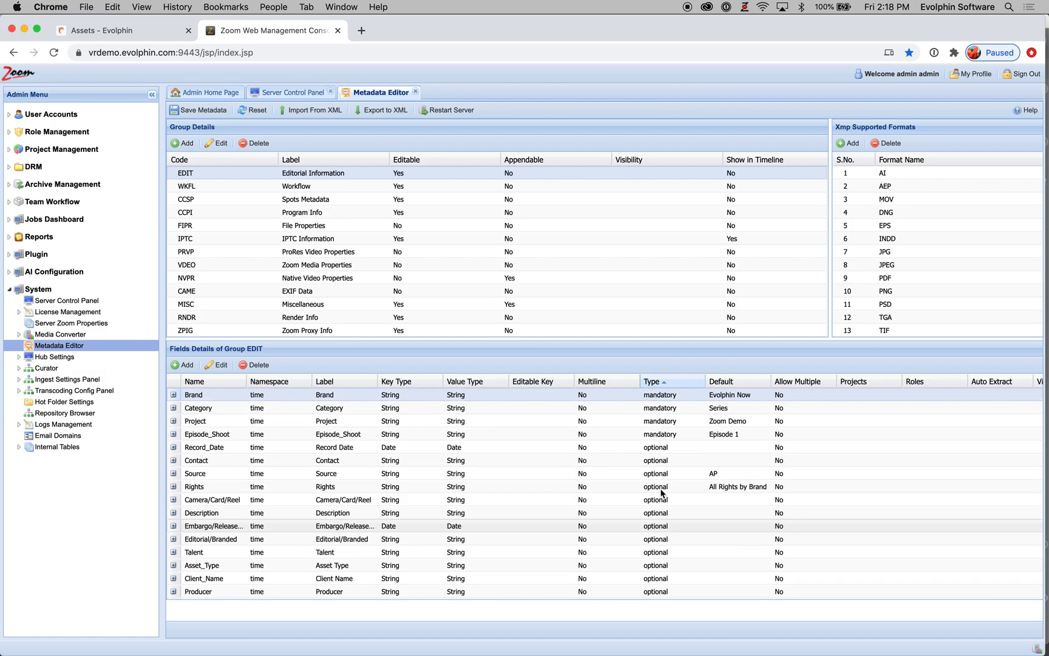
left_click(188, 186)
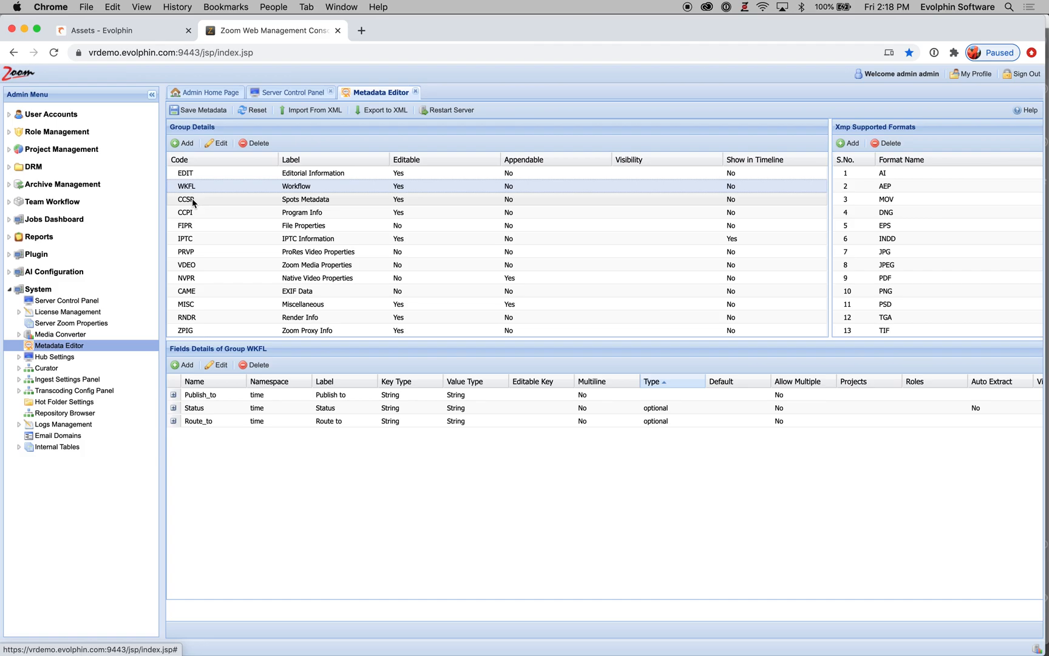
left_click(192, 198)
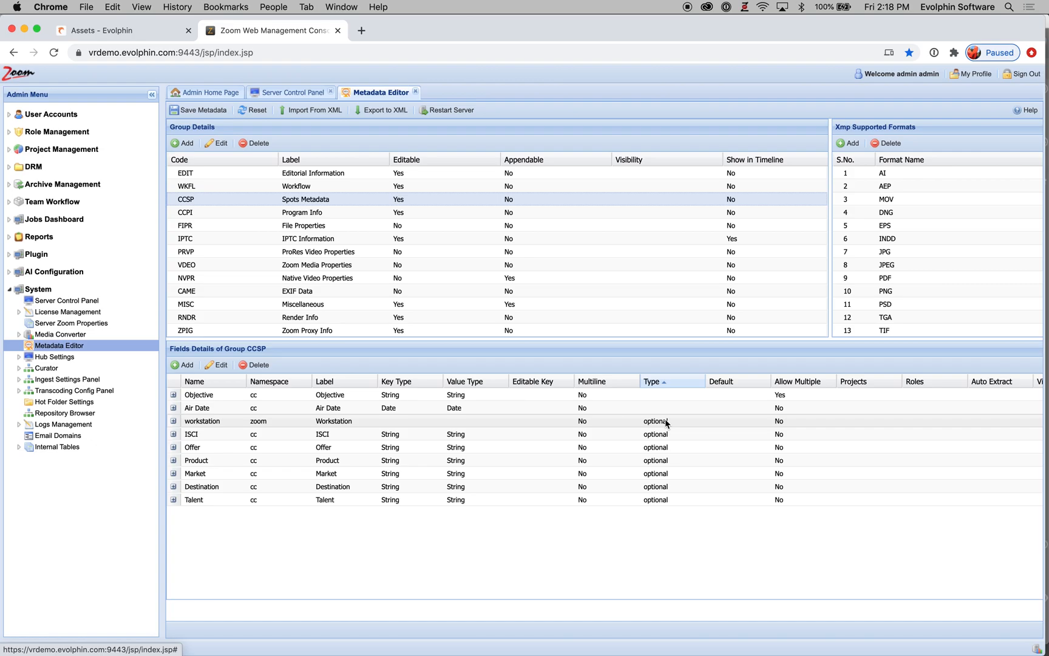
left_click(187, 243)
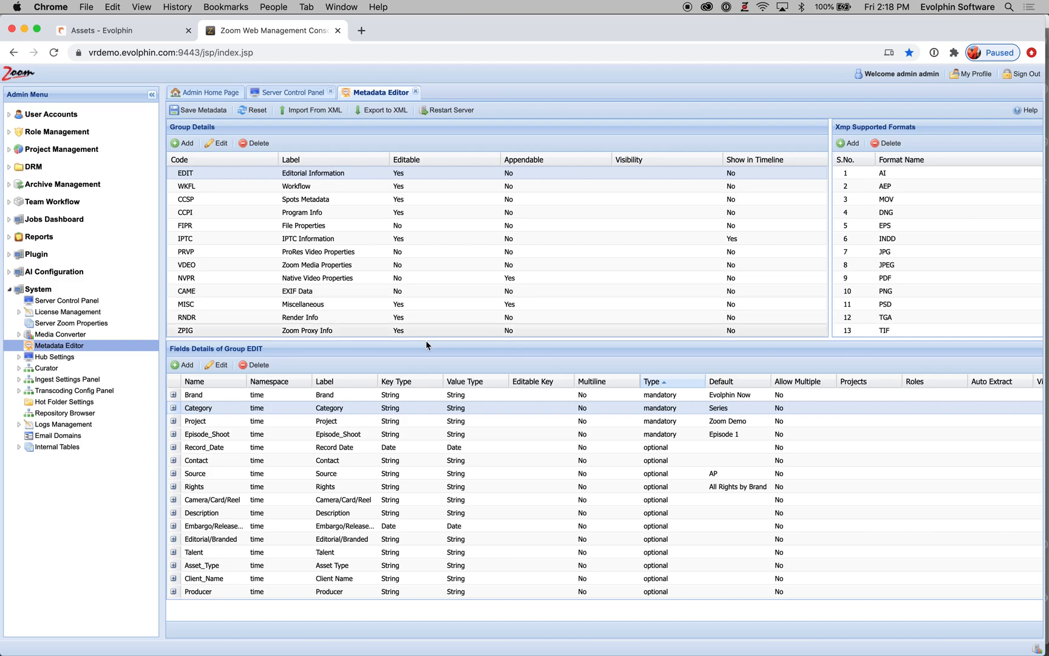
Step: Edit the Brand field and assign it to the Evolphin Inc and Boston Agency projects
left_click(210, 396)
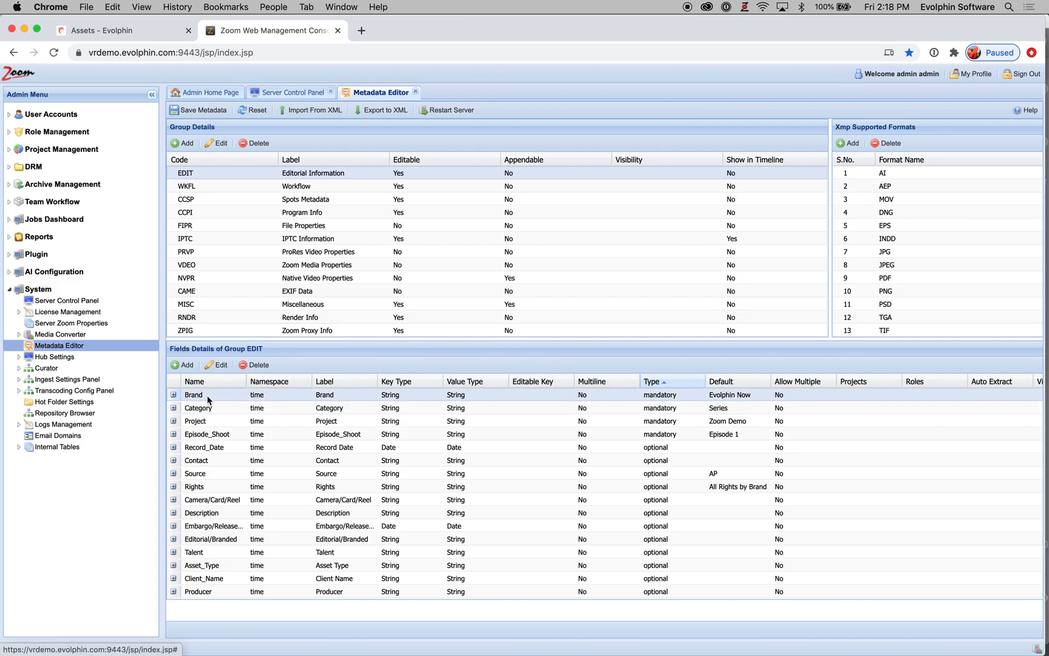
left_click(218, 365)
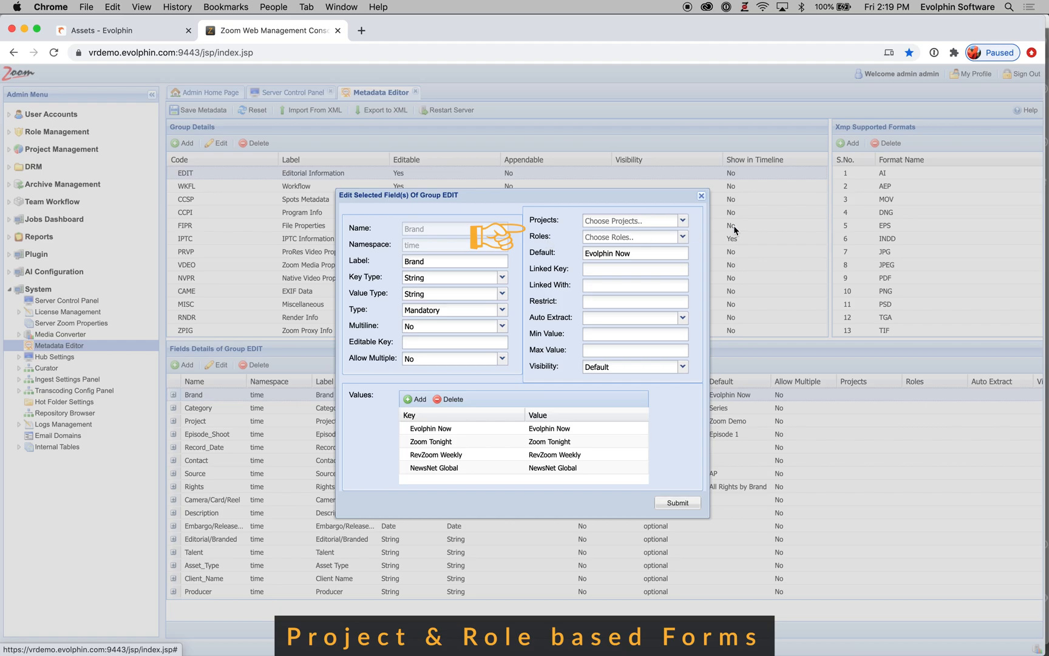
left_click(682, 219)
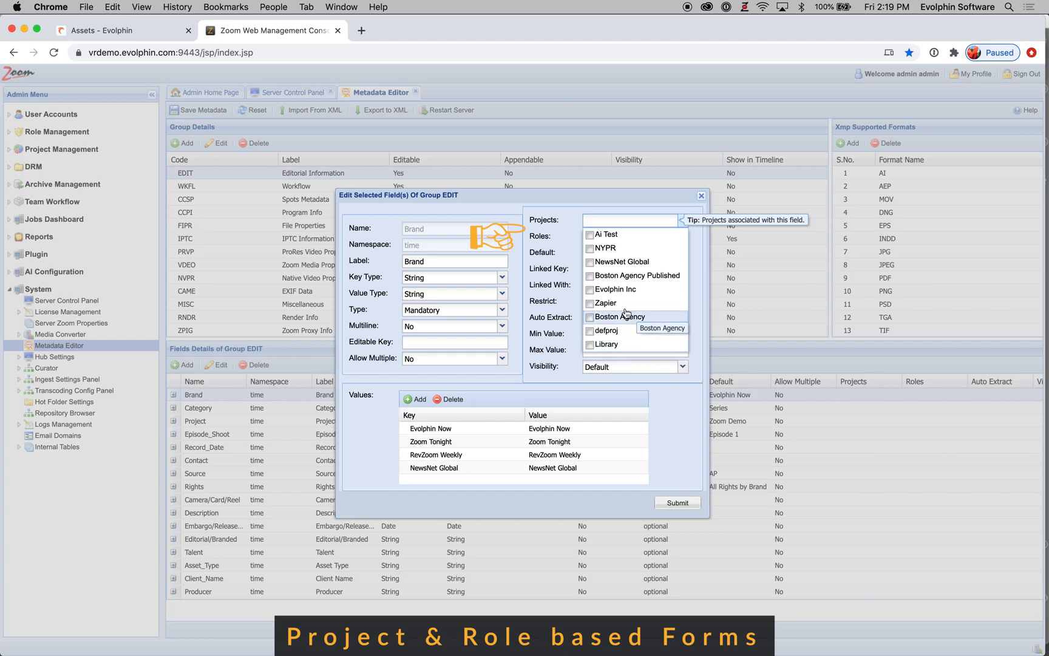
left_click(591, 292)
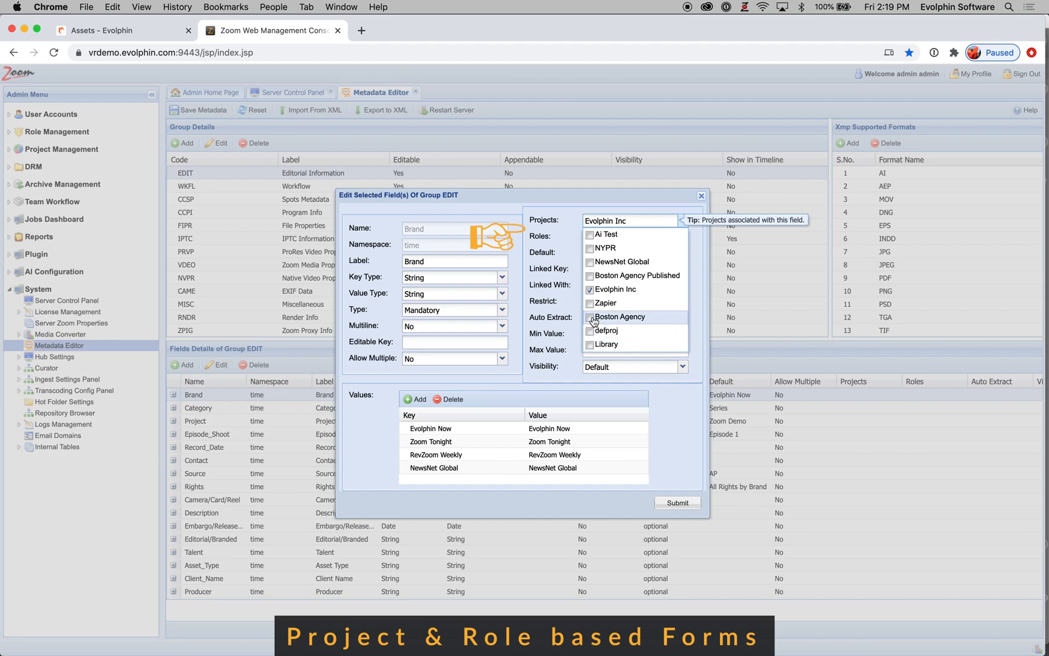
left_click(592, 319)
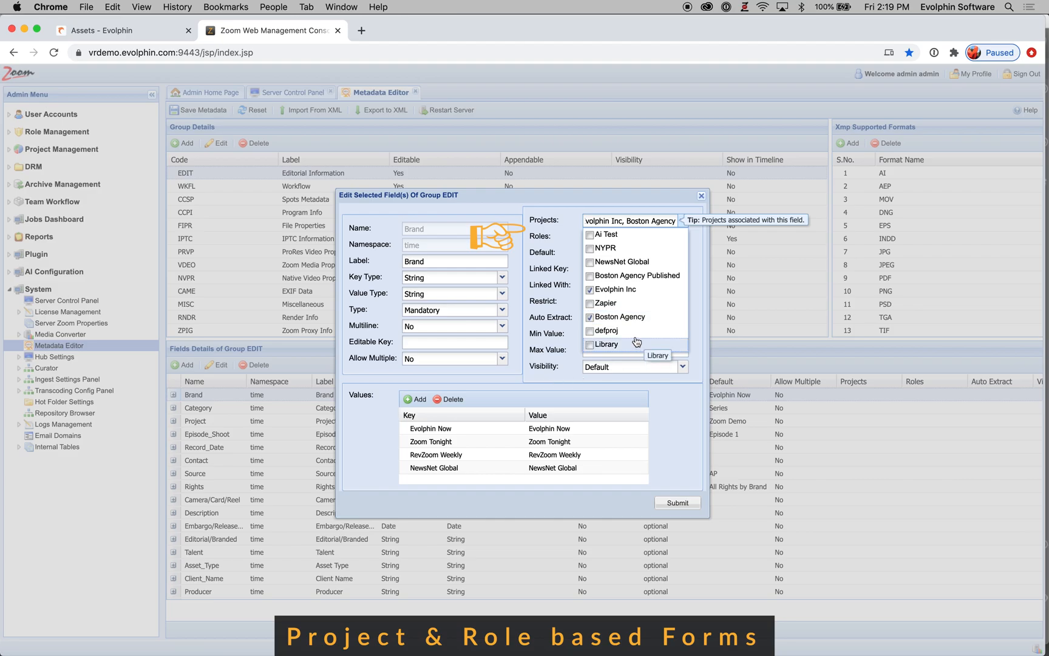
Step: Set the Brand field's Type to Optional
left_click(502, 312)
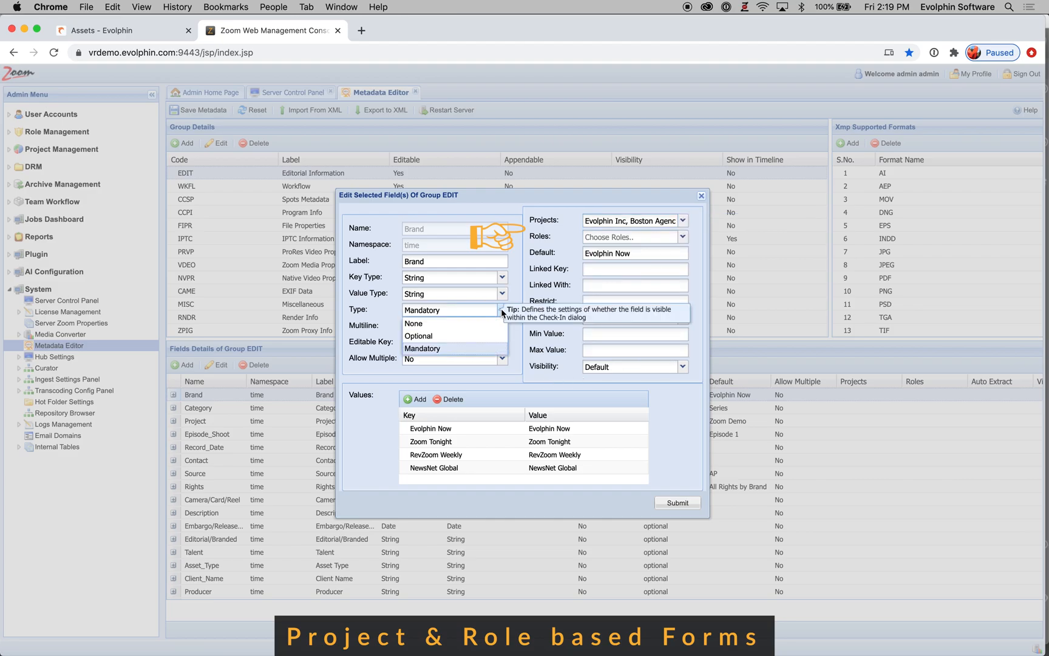
left_click(436, 336)
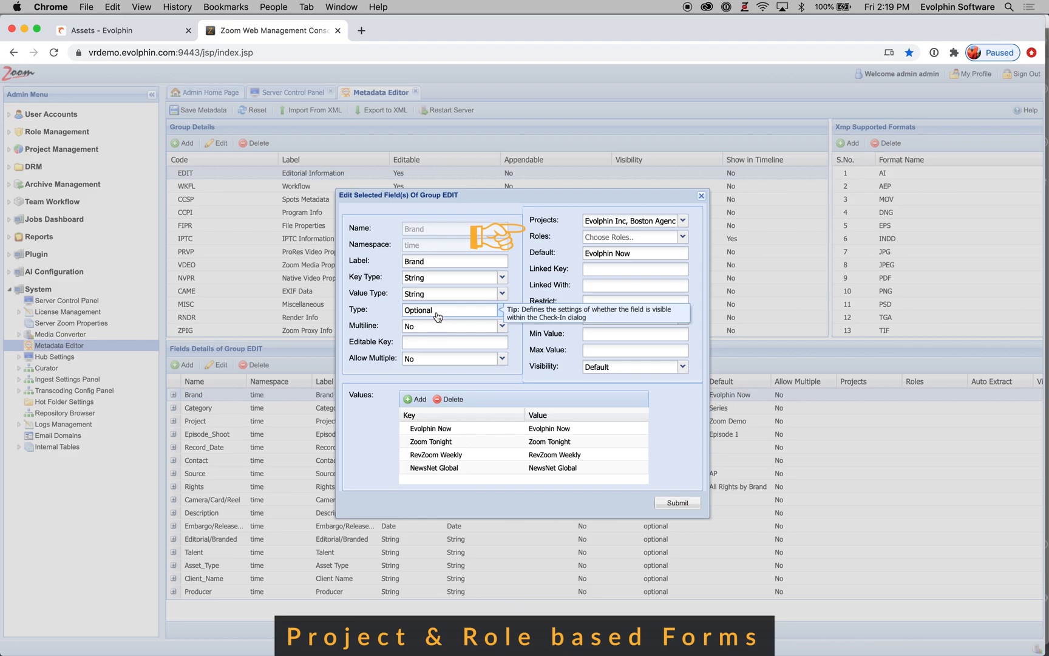
left_click(682, 220)
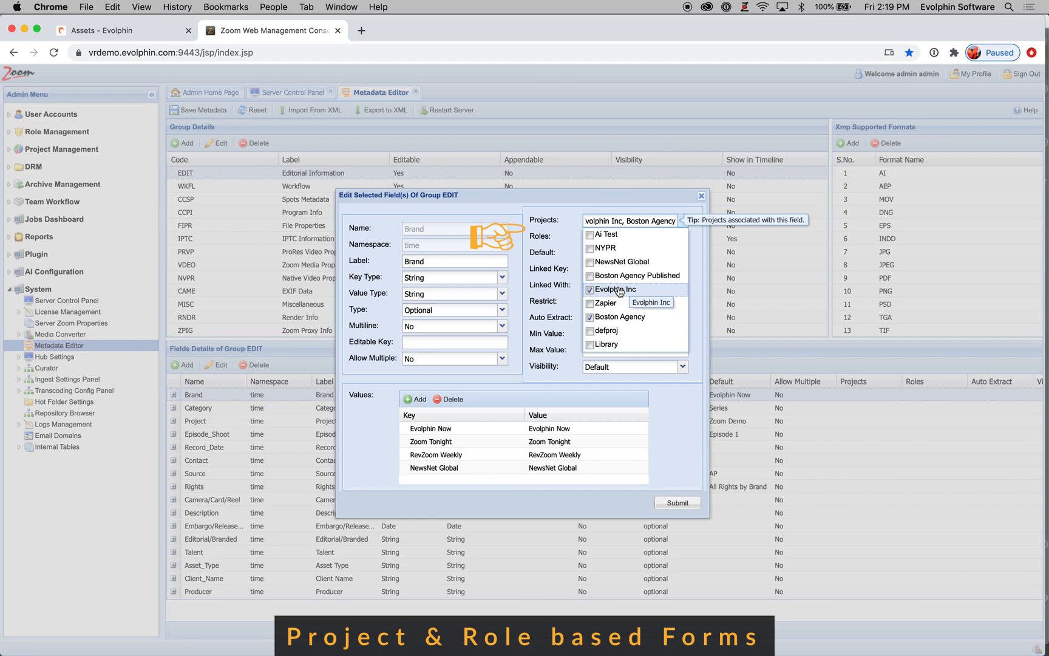
left_click(545, 254)
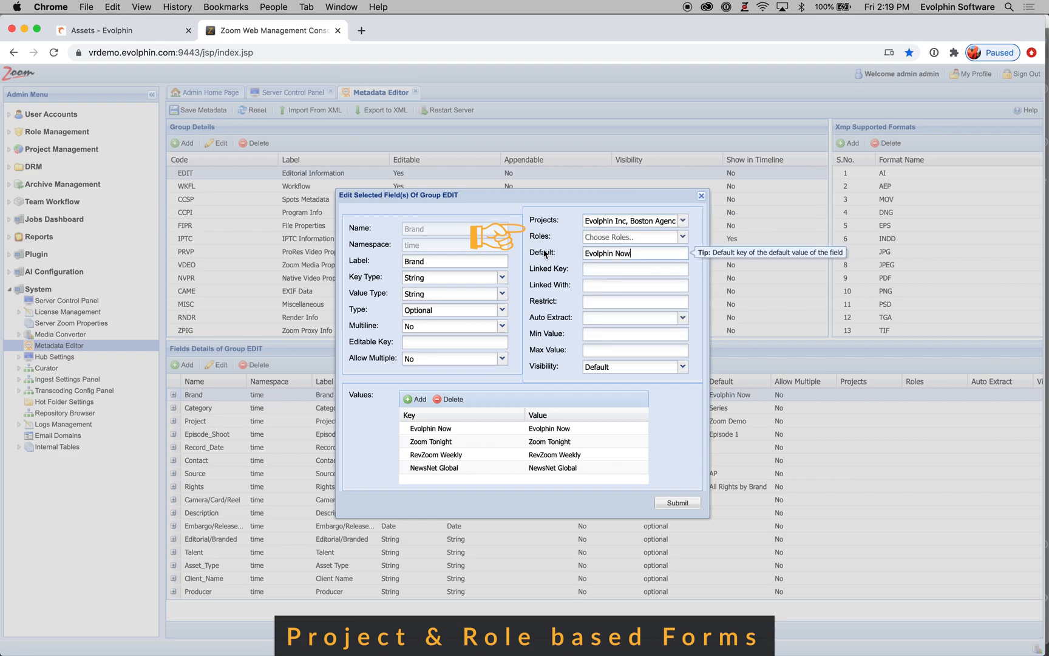
Step: Restrict the Brand field to the developerdesigner role
left_click(683, 237)
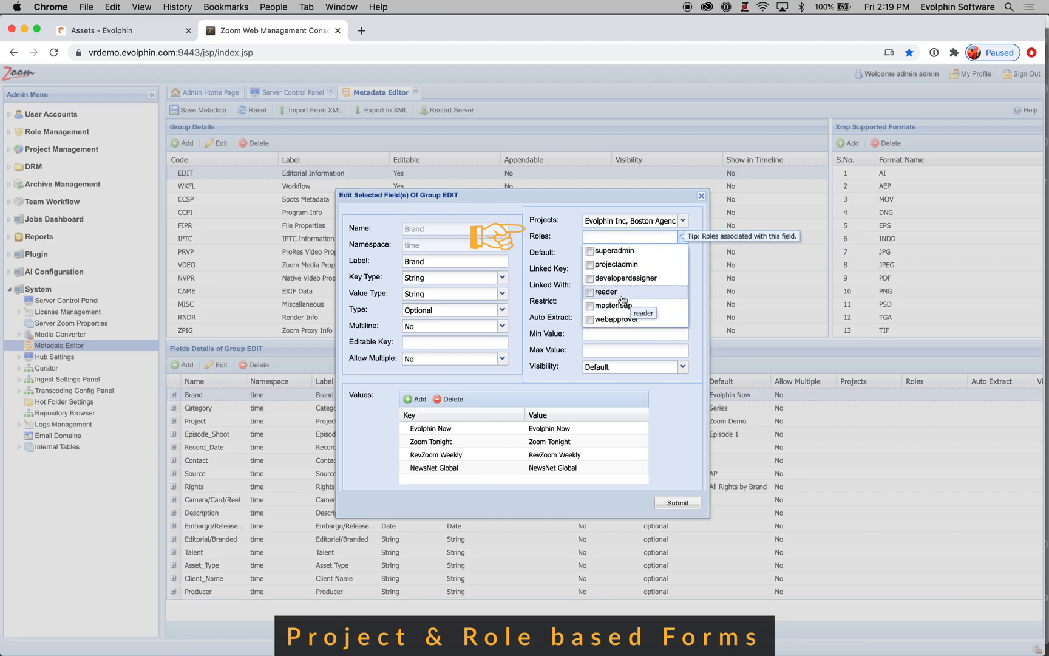
left_click(592, 281)
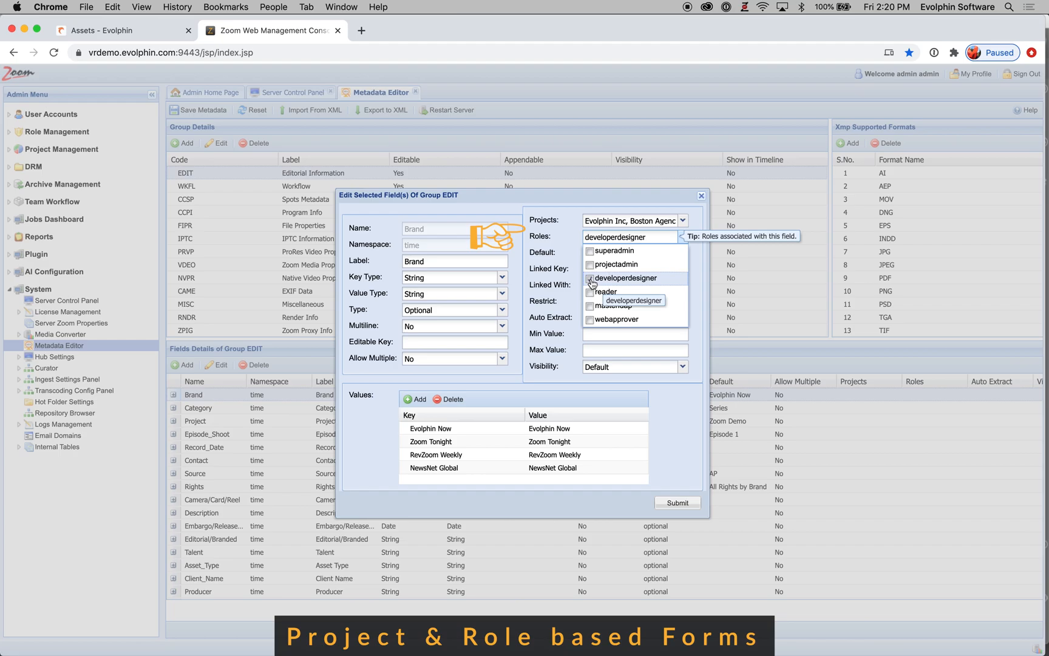
left_click(565, 282)
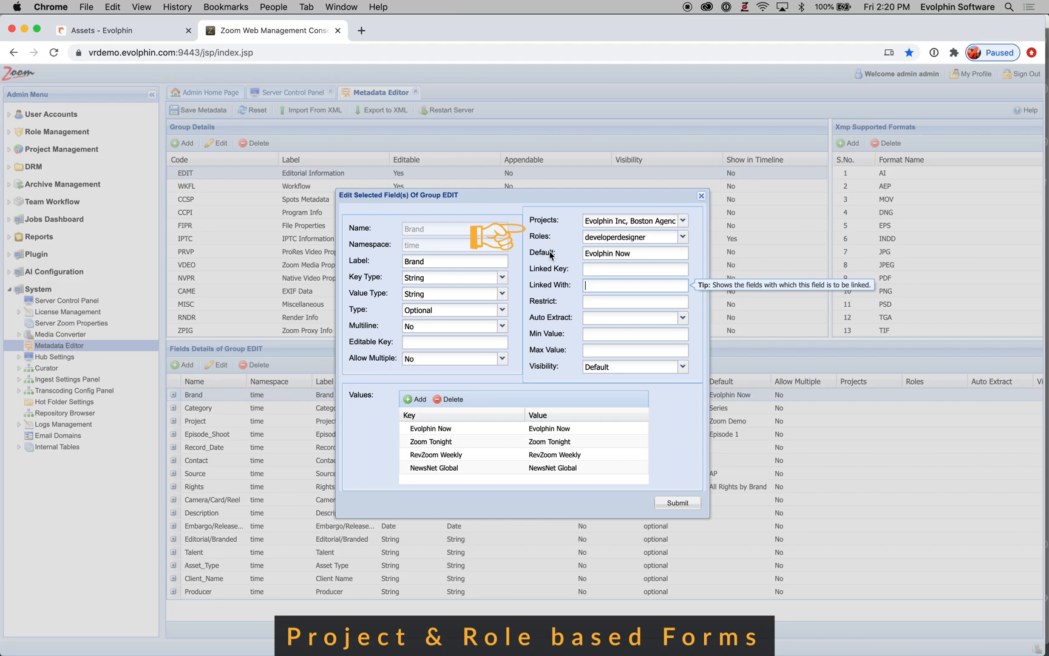
Step: Remove the developerdesigner role from the Brand field
left_click(682, 237)
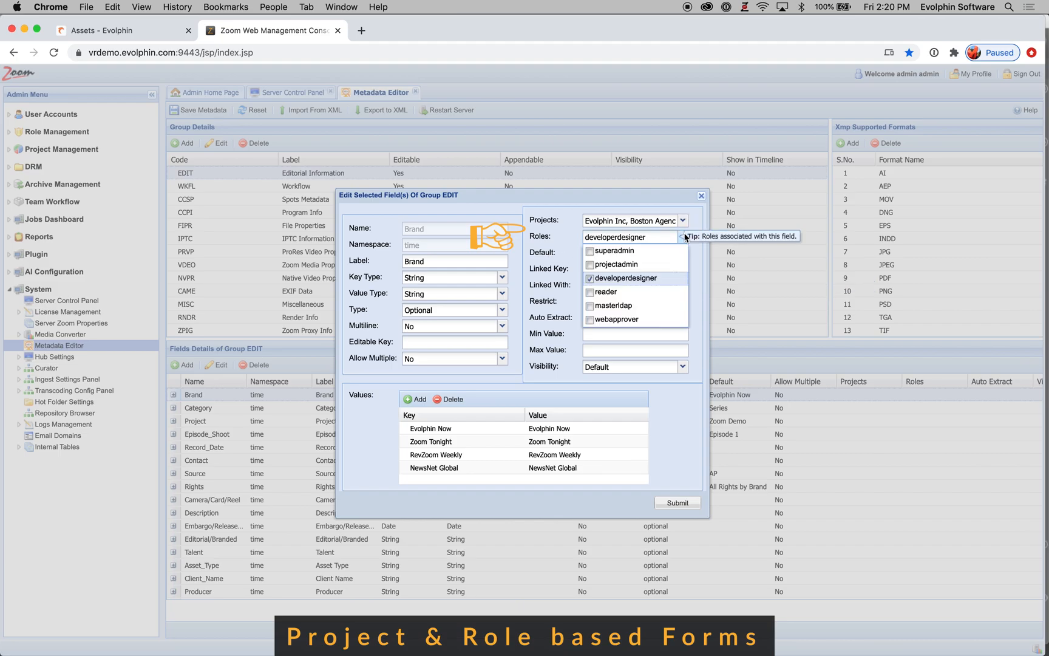
left_click(590, 279)
left_click(562, 276)
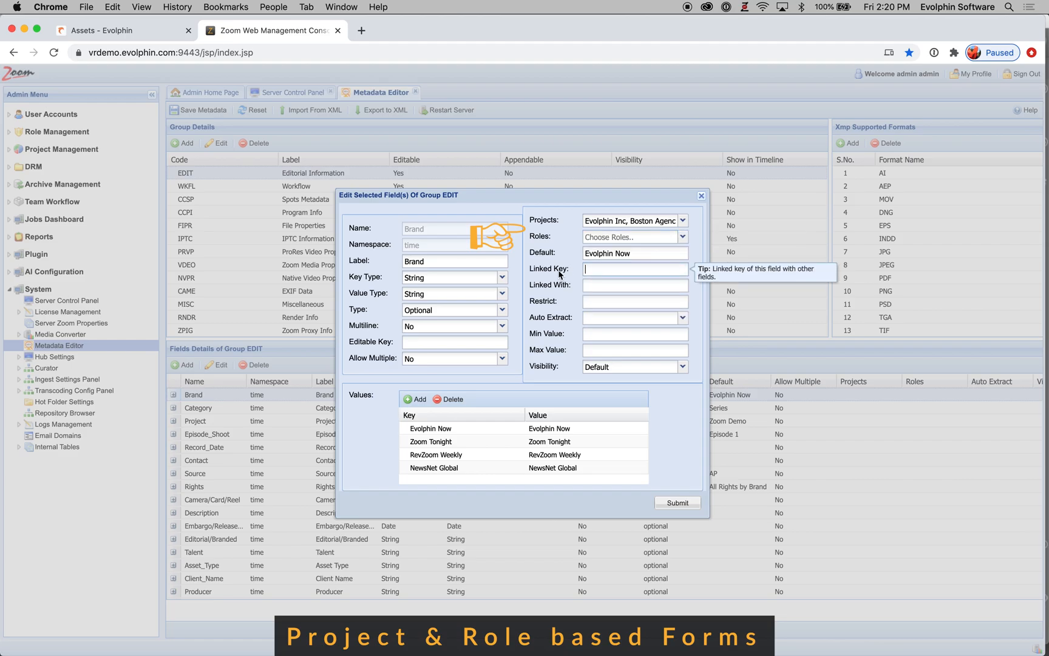
Step: Remove the Evolphin Inc and Boston Agency projects from the Brand field
left_click(683, 220)
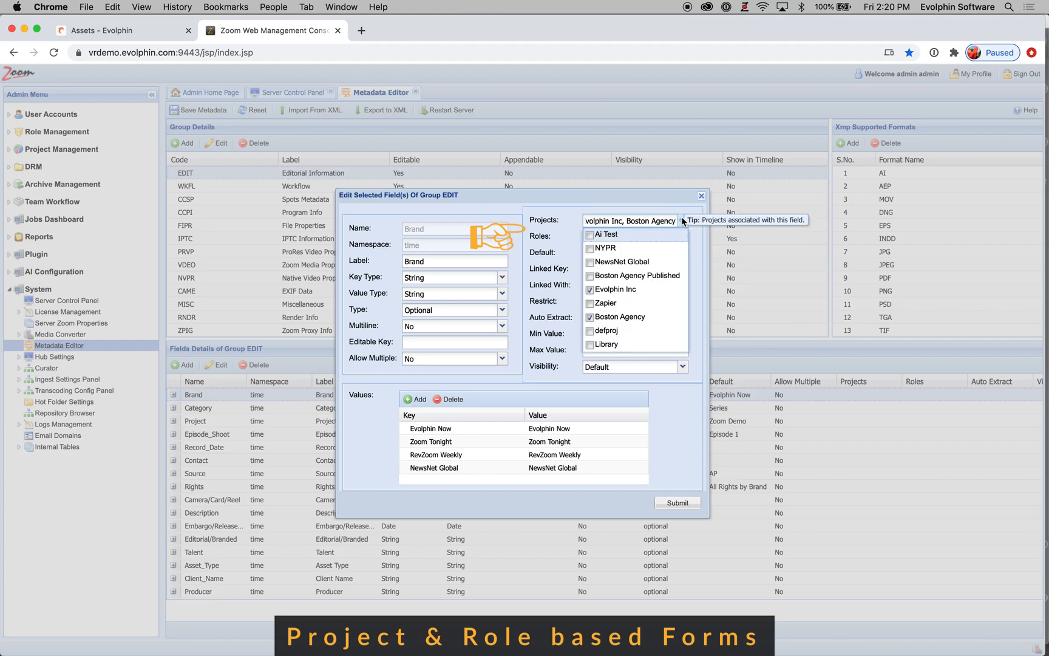
left_click(589, 289)
left_click(589, 317)
left_click(559, 275)
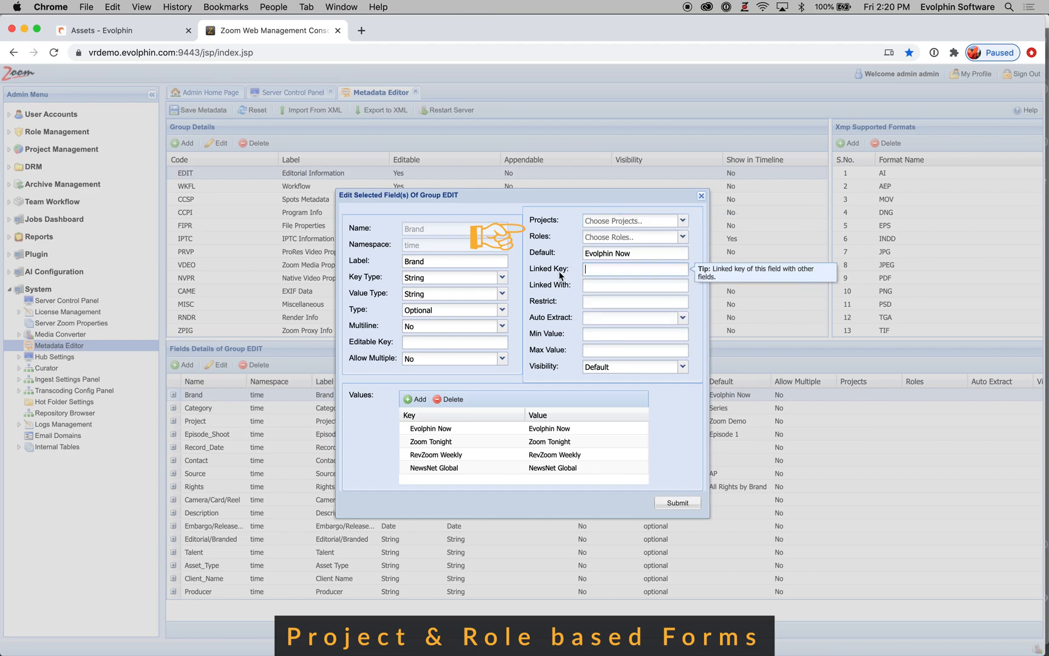